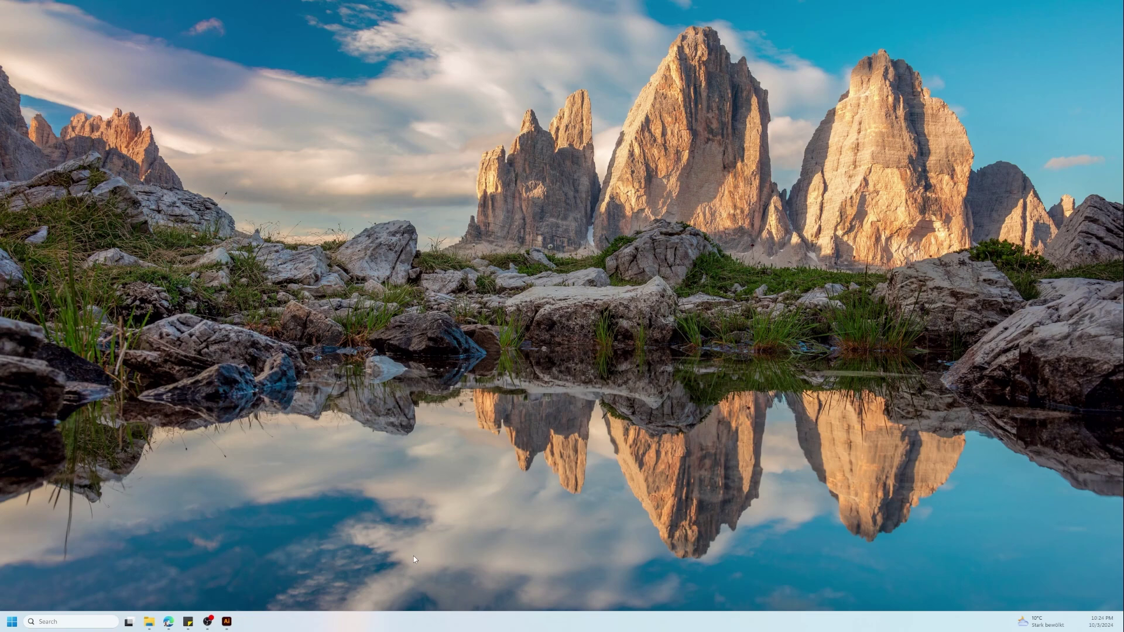
- Bring back the Adobe Illustrator window with the untitled template-diagram document
{"action": "left_click", "coordinate": [226, 622]}
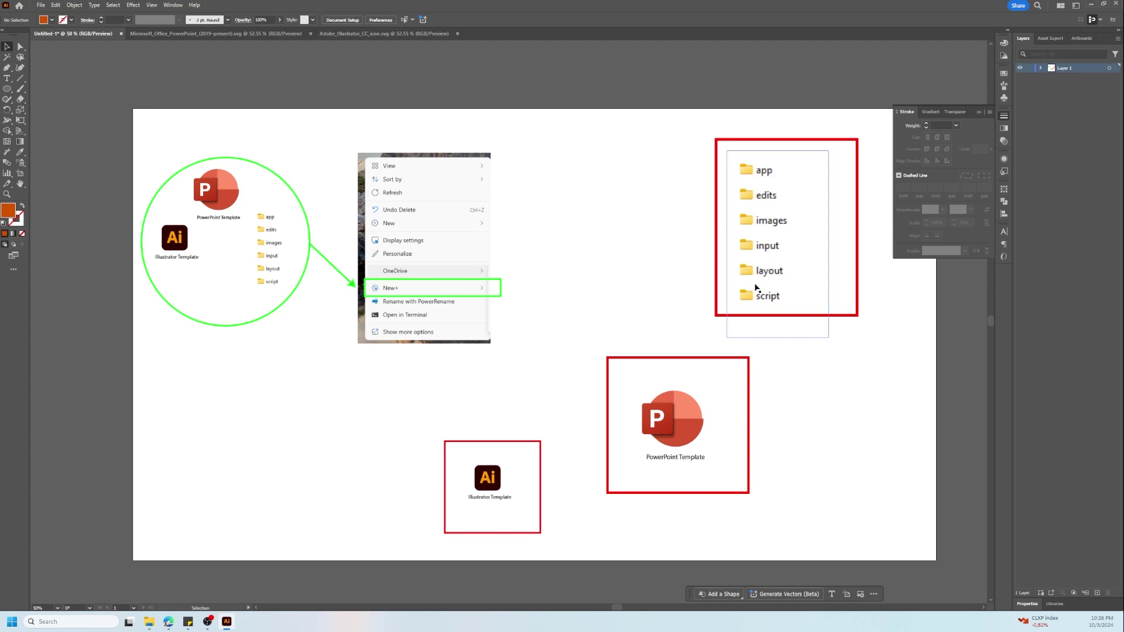
{"action": "scroll", "coordinate": [873, 393], "scroll_direction": "down", "scroll_amount": 2}
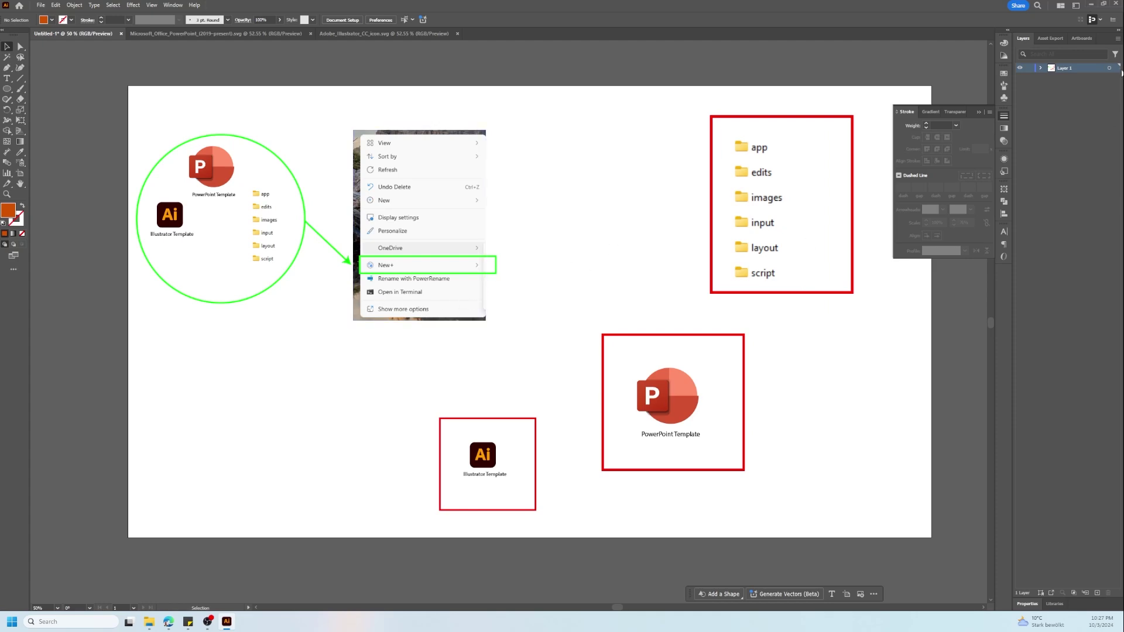
- Minimize Illustrator and launch Microsoft Store by searching Windows for 'store'
{"action": "left_click", "coordinate": [1092, 8]}
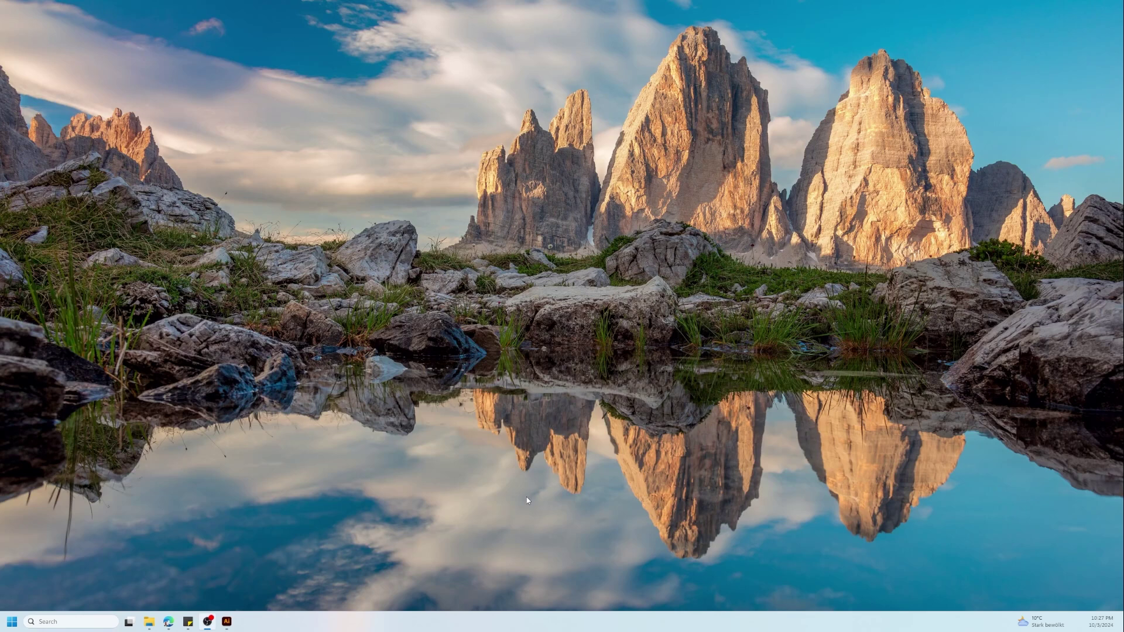
{"action": "left_click", "coordinate": [66, 622]}
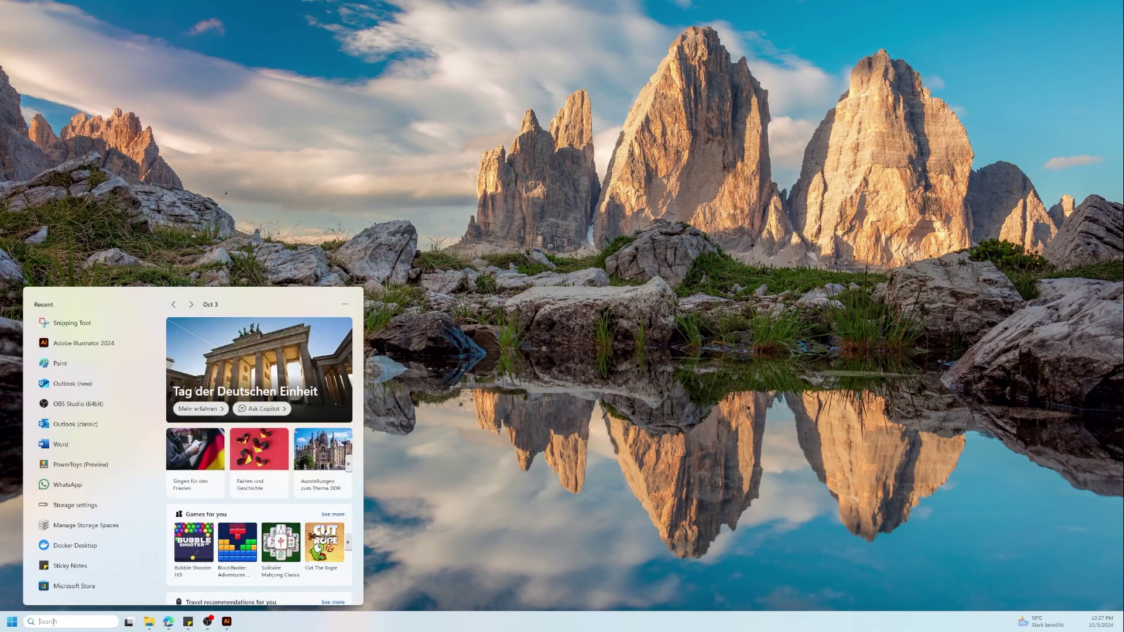
{"action": "type", "text": "store"}
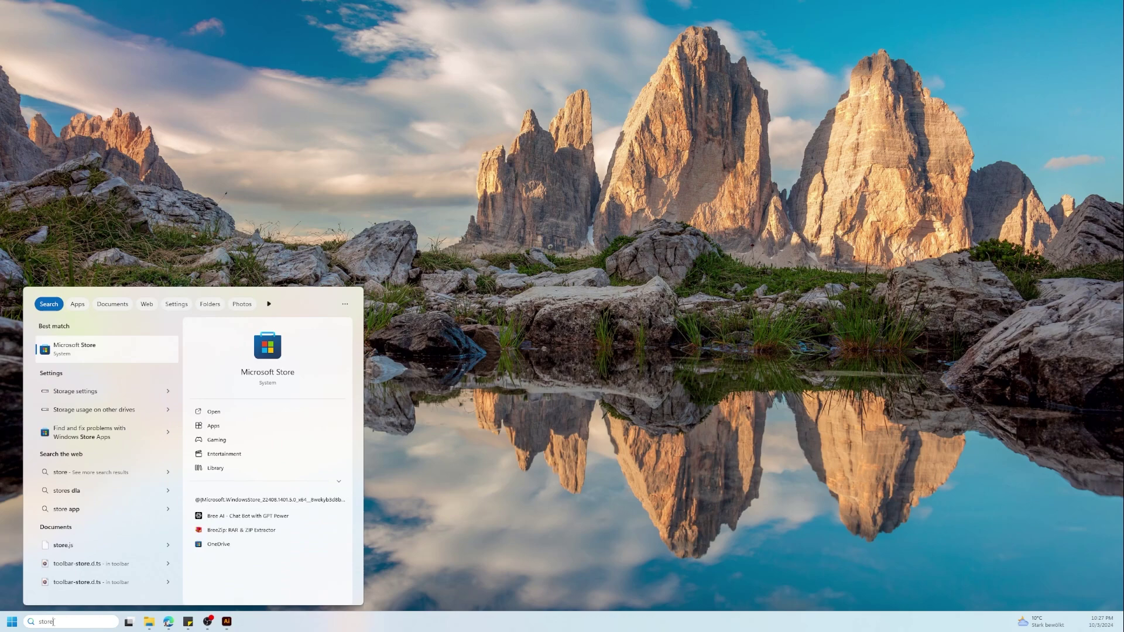
{"action": "key", "text": "Return"}
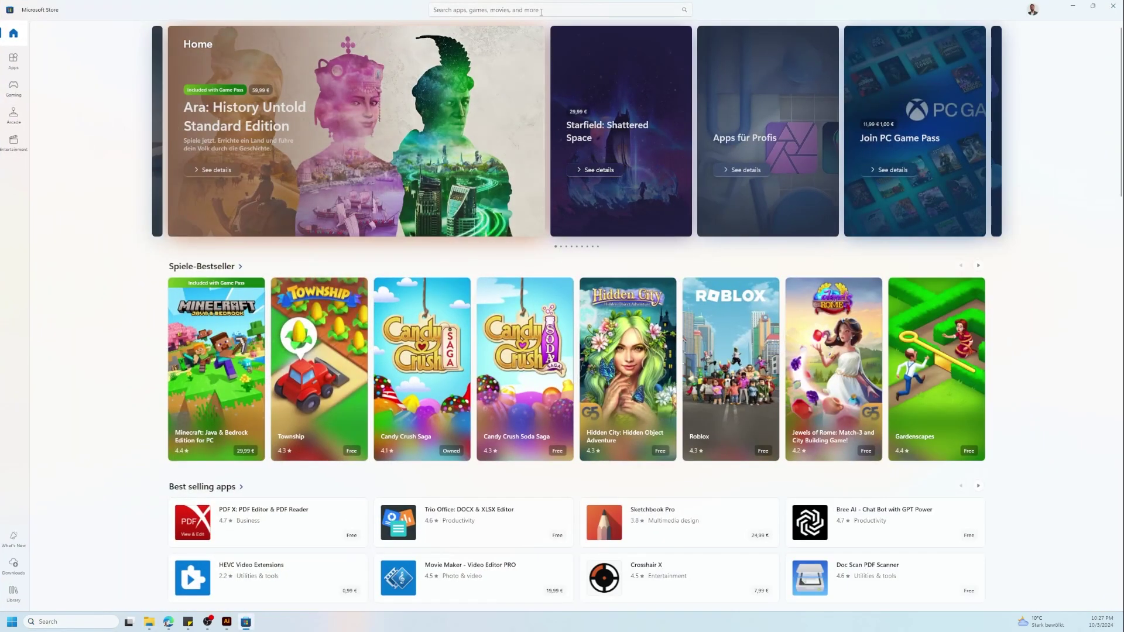
- Search the Store for 'powertoys', confirm Microsoft PowerToys is installed, then minimize the Store
{"action": "left_click", "coordinate": [540, 10]}
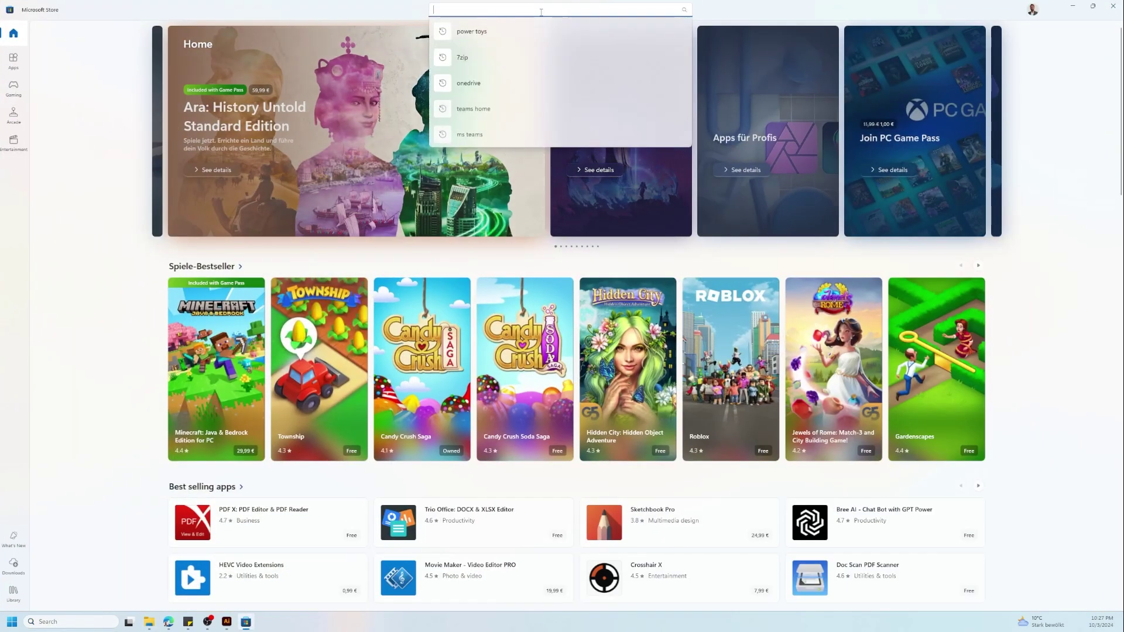
{"action": "type", "text": "Ppowertoys"}
{"action": "key", "text": "Return"}
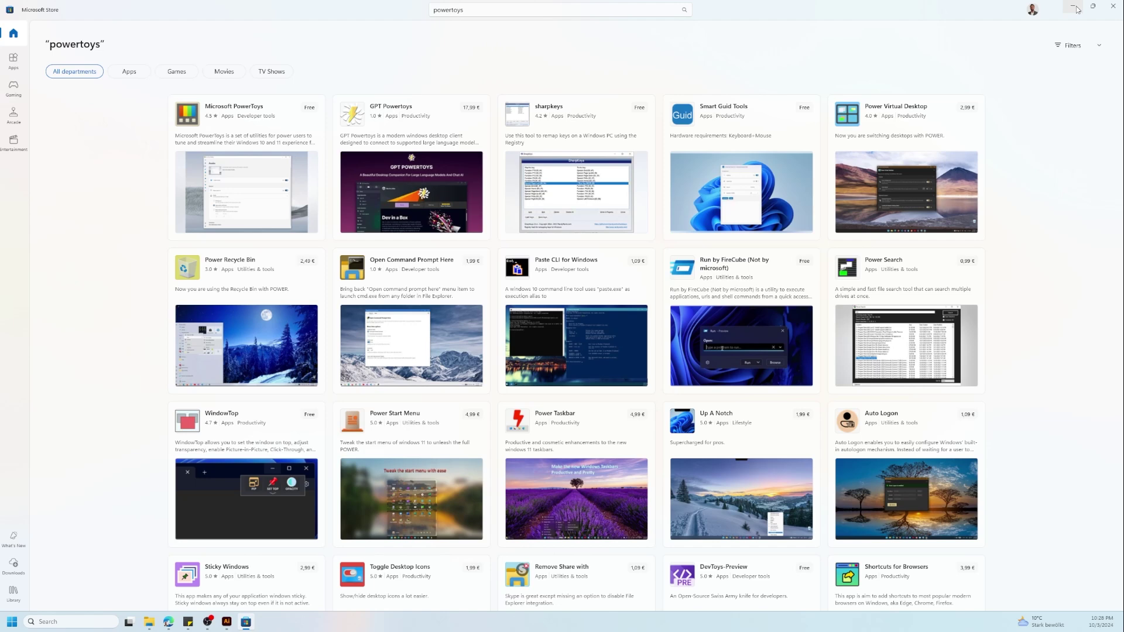
{"action": "left_click", "coordinate": [1077, 8]}
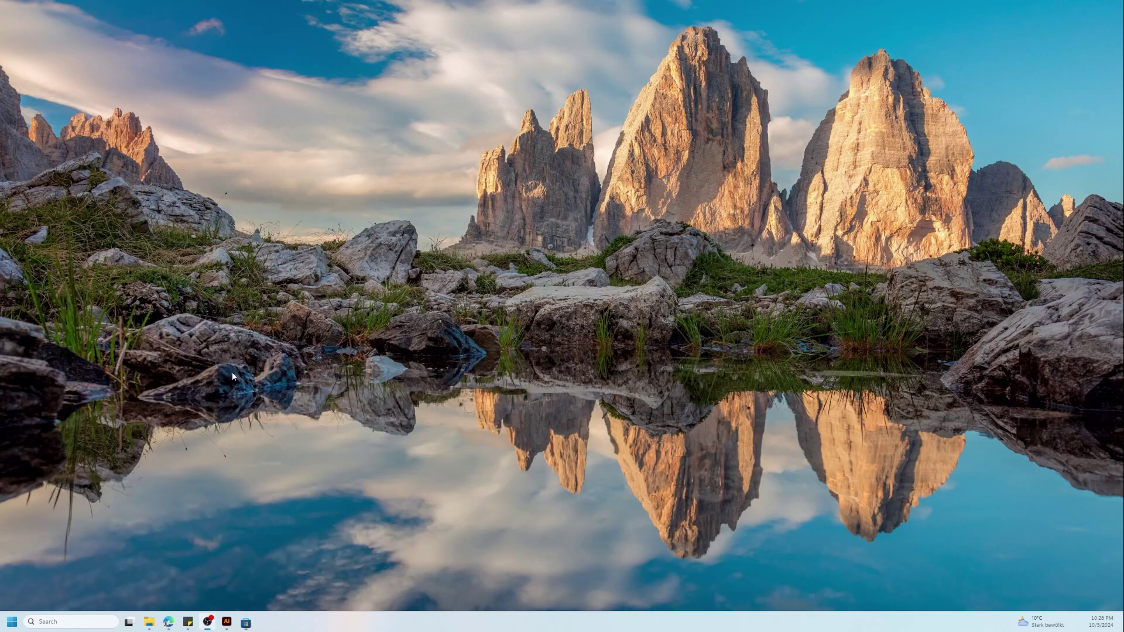
- Launch PowerToys settings from a Windows search for 'po' and maximize the window
{"action": "left_click", "coordinate": [75, 622]}
{"action": "type", "text": "po"}
{"action": "key", "text": "Return"}
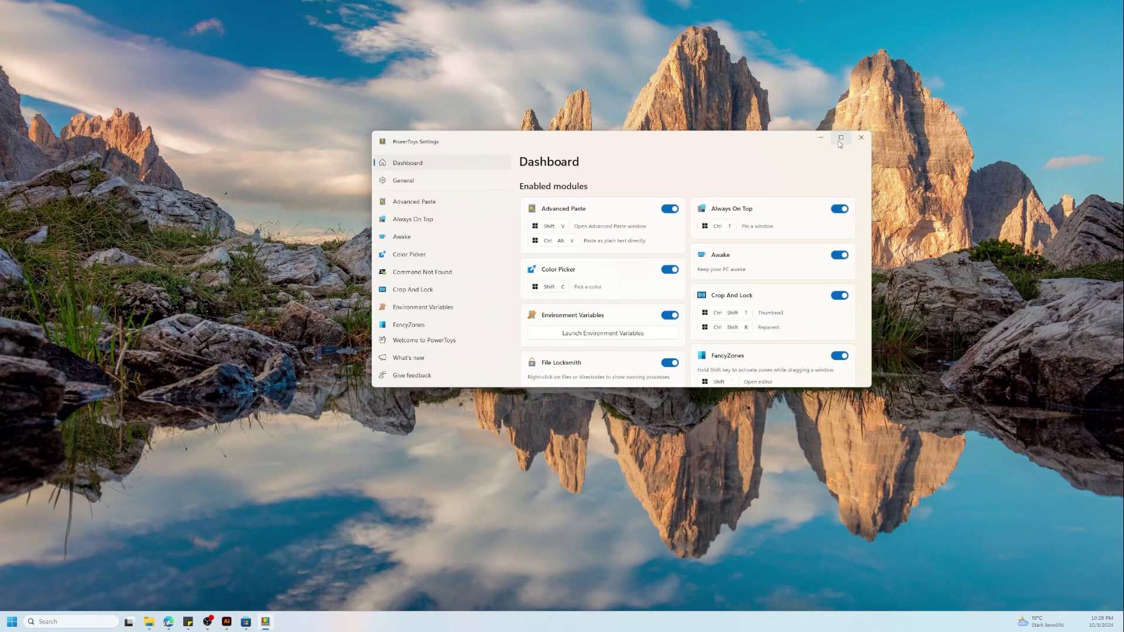
{"action": "left_click", "coordinate": [840, 138]}
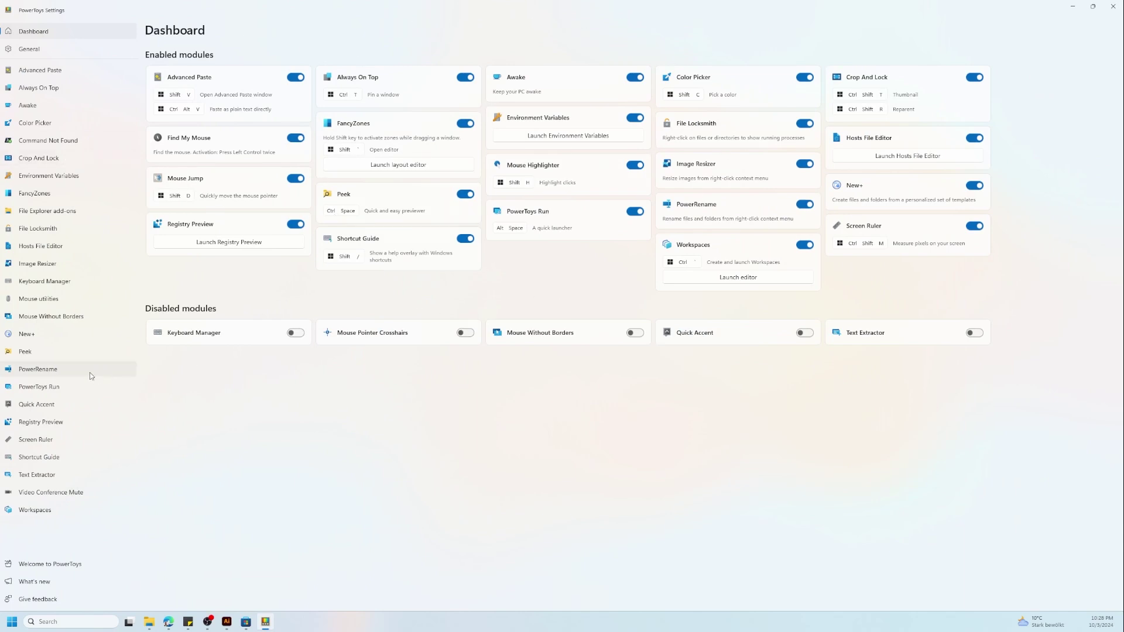
- Turn on New+ and open its templates folder in File Explorer
{"action": "left_click", "coordinate": [26, 334]}
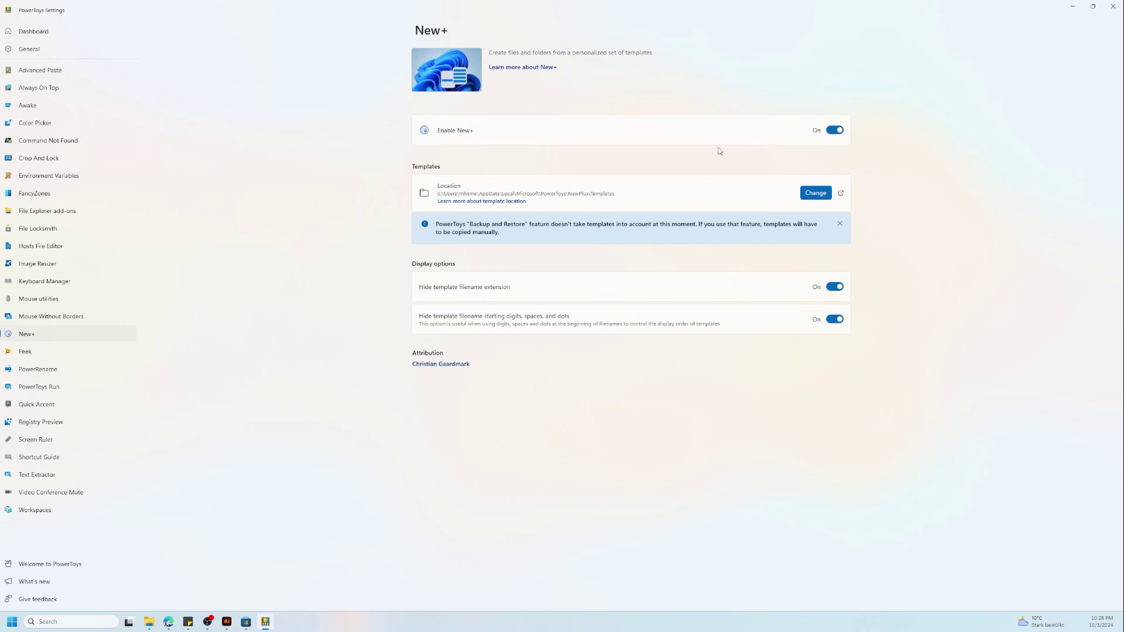
{"action": "left_click", "coordinate": [835, 130]}
{"action": "left_click", "coordinate": [835, 130]}
{"action": "left_click", "coordinate": [584, 194]}
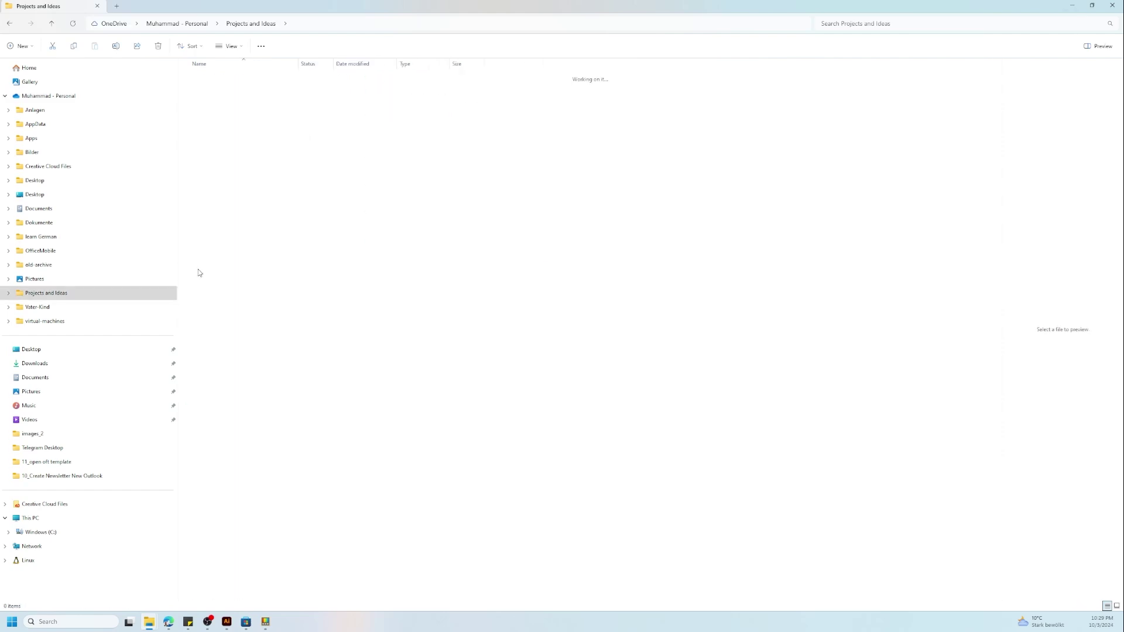
- Create a file named test.ai from the New+ Thumbnail template
{"action": "right_click", "coordinate": [304, 264]}
{"action": "mouse_move", "coordinate": [322, 372]}
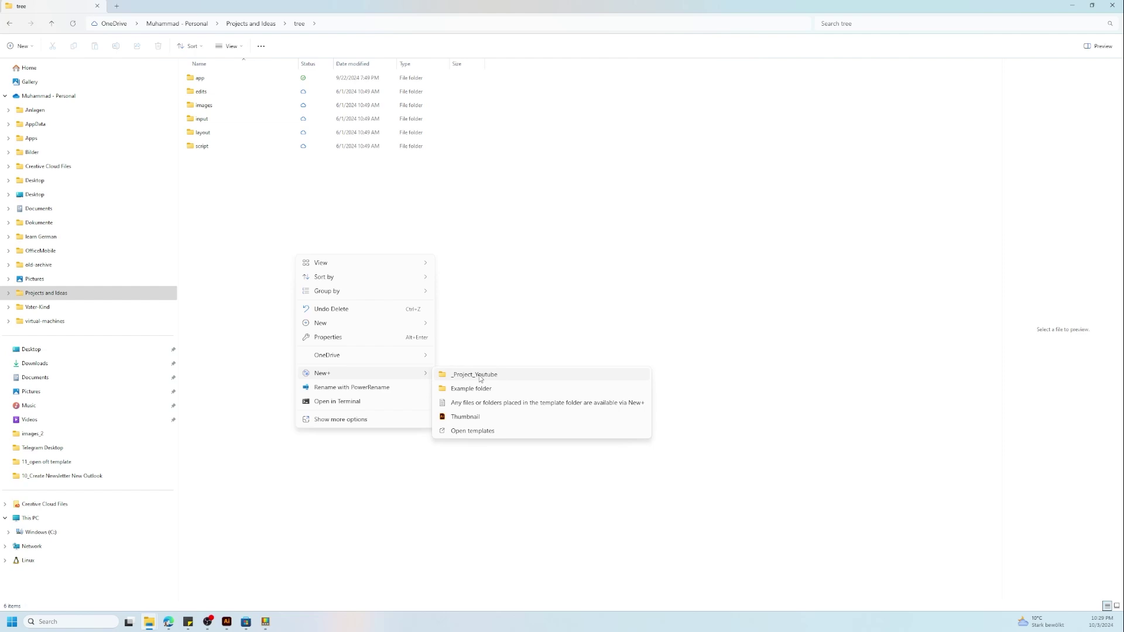
{"action": "left_click", "coordinate": [473, 419]}
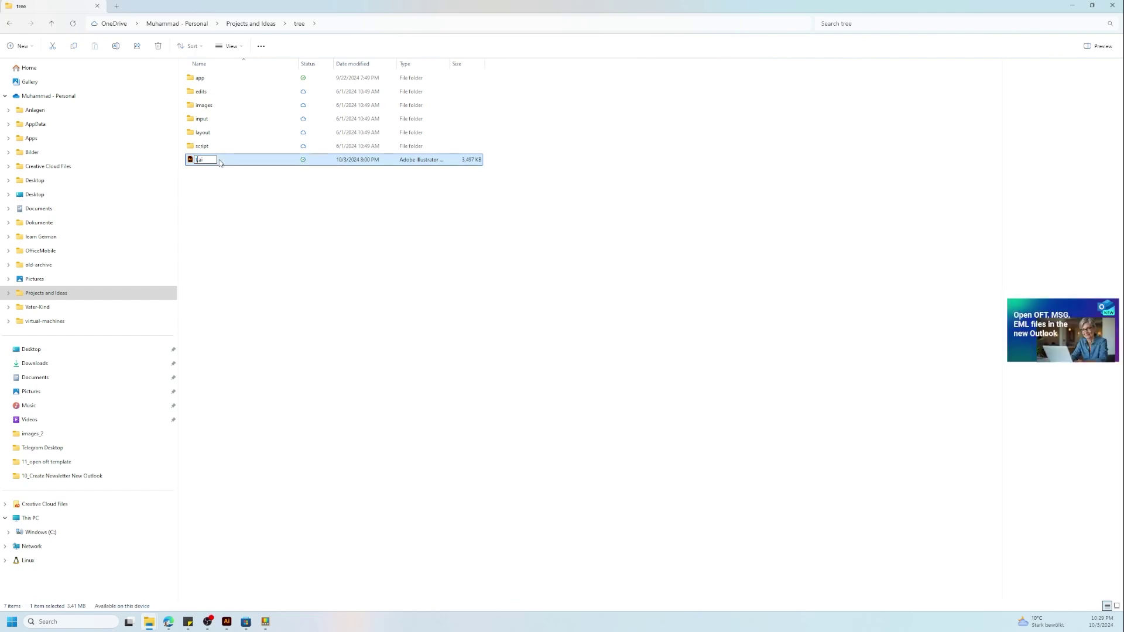
{"action": "type", "text": "tewst"}
{"action": "left_click", "coordinate": [224, 180]}
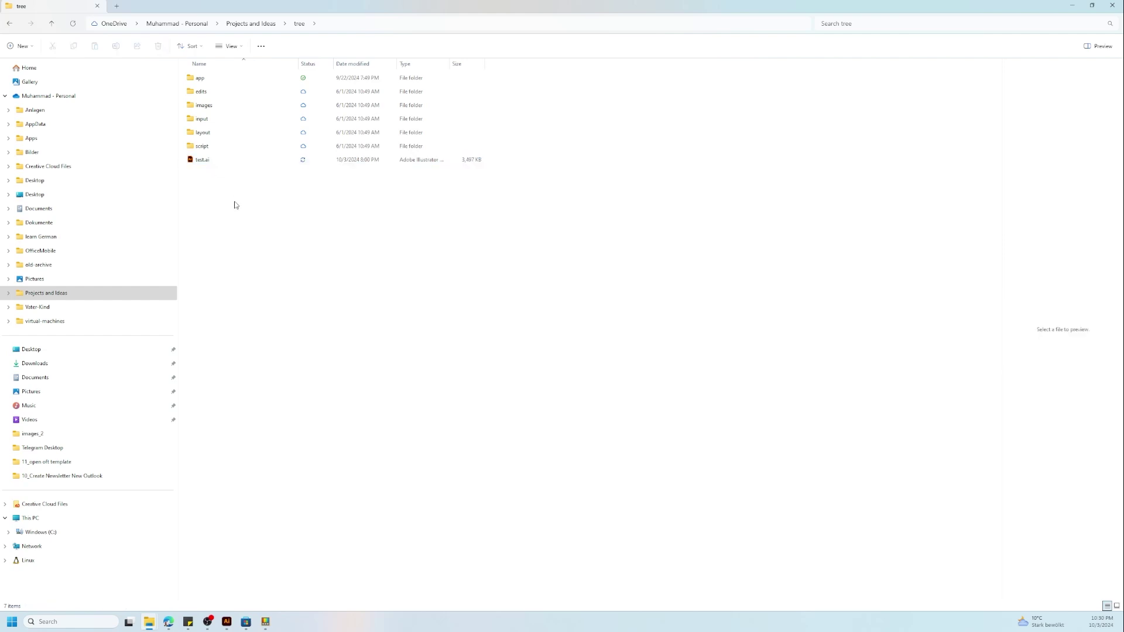
- Create a _Project_Youtube folder from its New+ template and return to PowerToys
{"action": "right_click", "coordinate": [233, 204]}
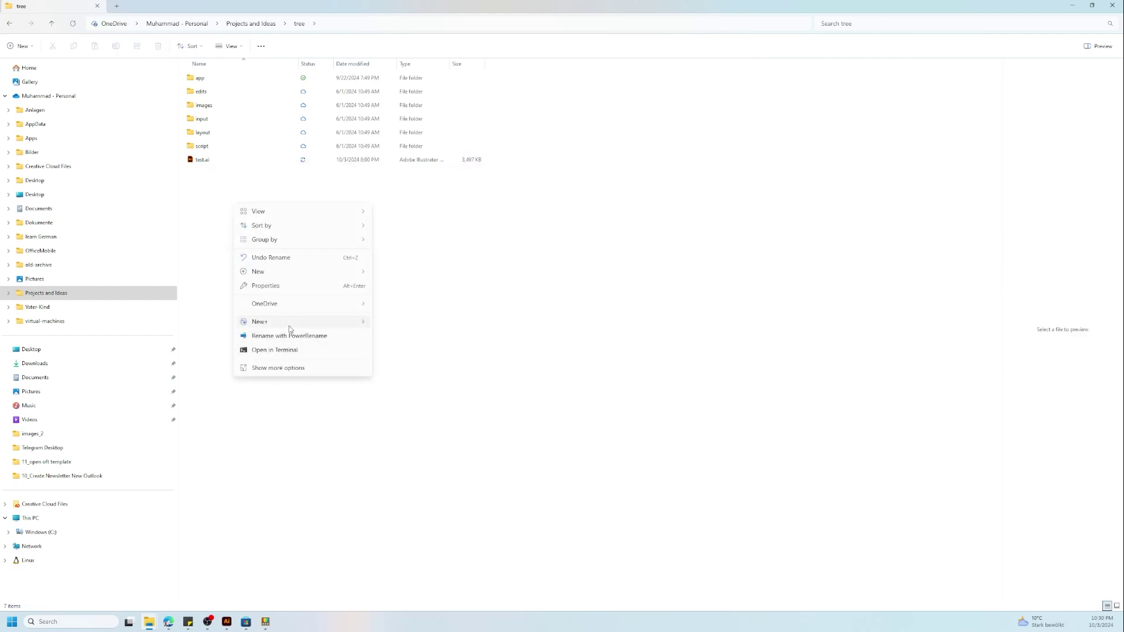
{"action": "mouse_move", "coordinate": [260, 322]}
{"action": "left_click", "coordinate": [392, 321]}
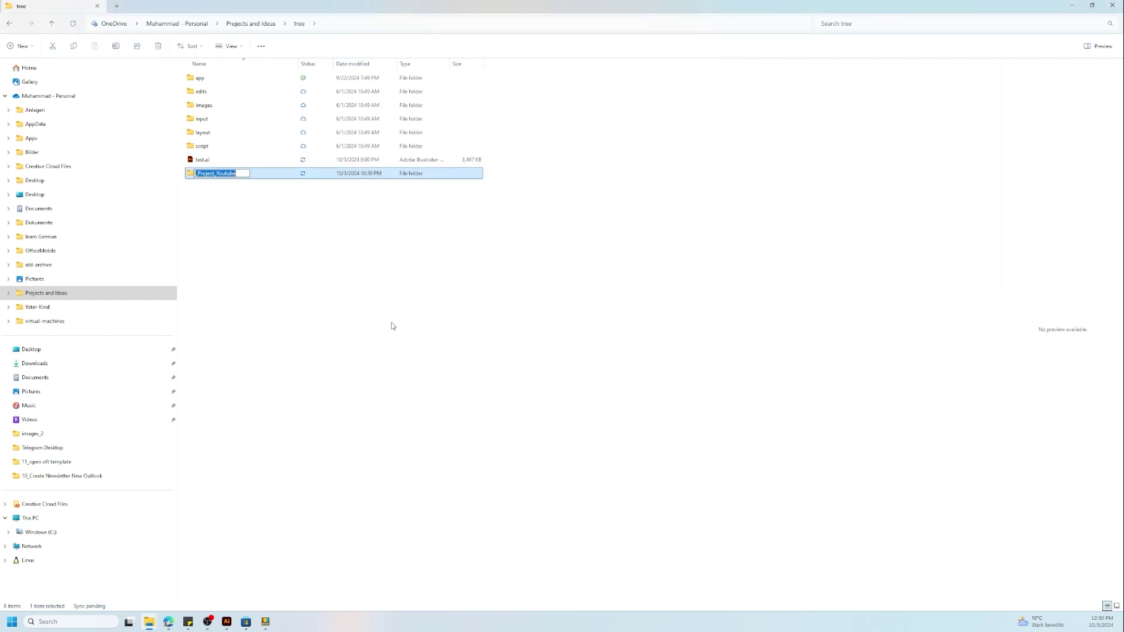
{"action": "left_click", "coordinate": [351, 325]}
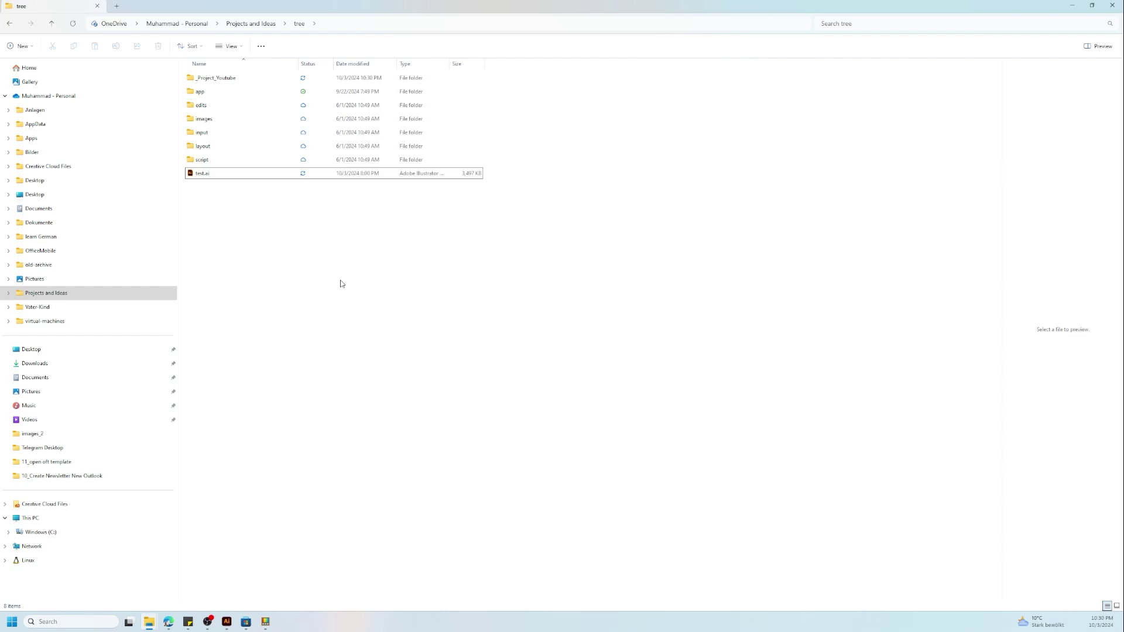
{"action": "key", "text": "alt+Tab"}
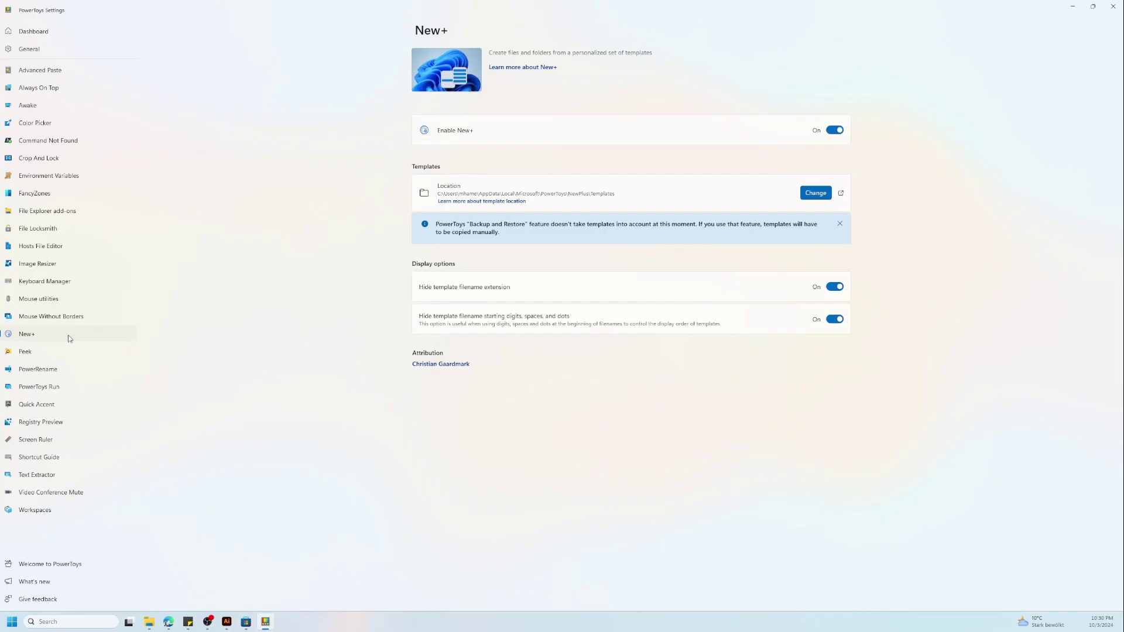